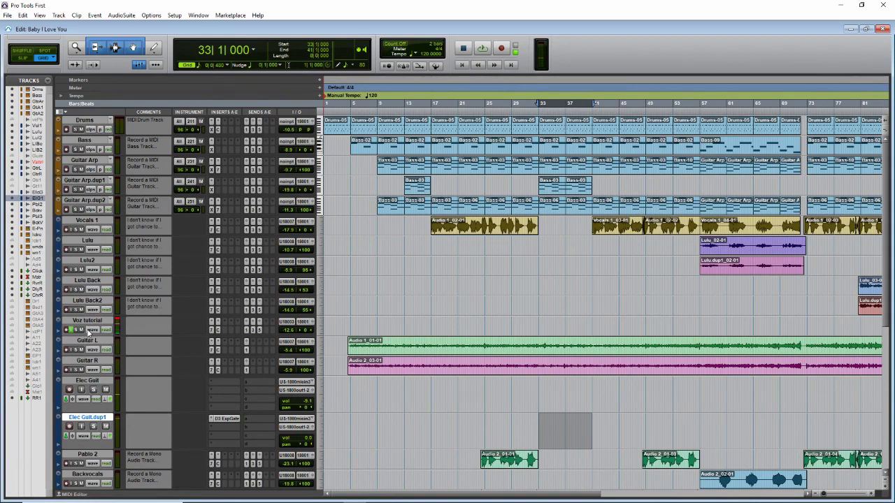
Select Elec Guit and show the Dynamics plug-ins for its first insert slot
click(86, 380)
scroll(89, 385, down, 3)
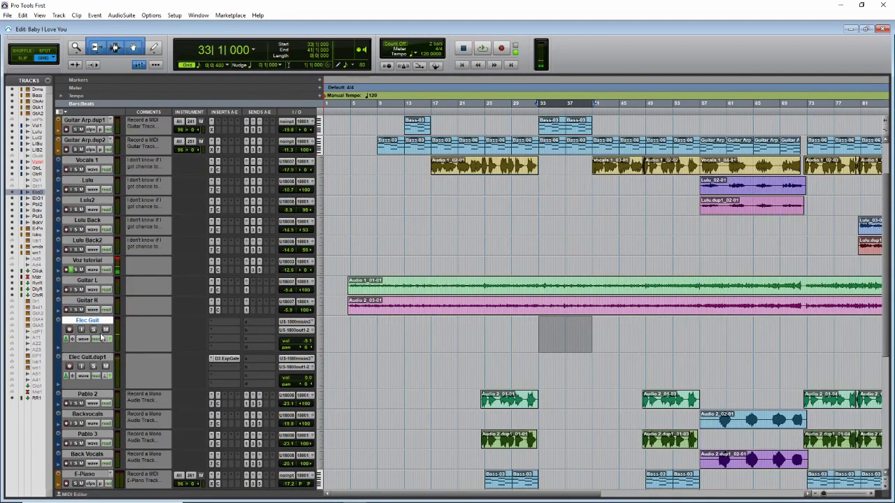
click(216, 322)
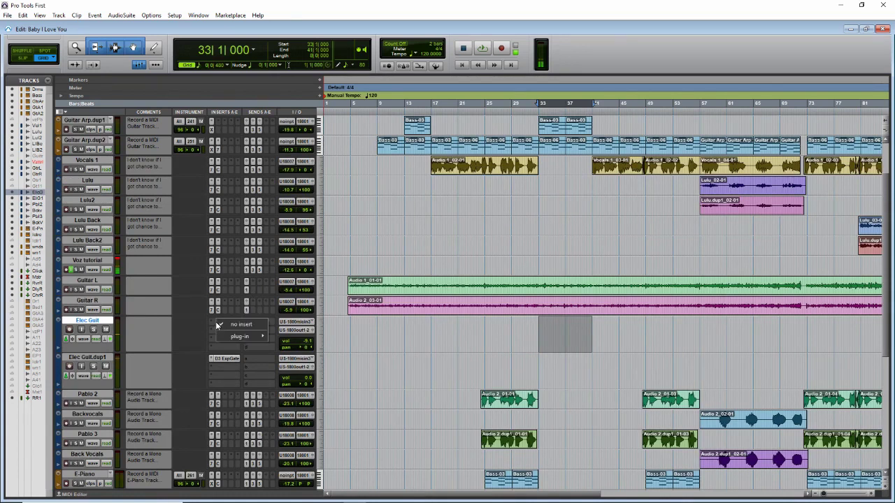
mouse_move(240, 338)
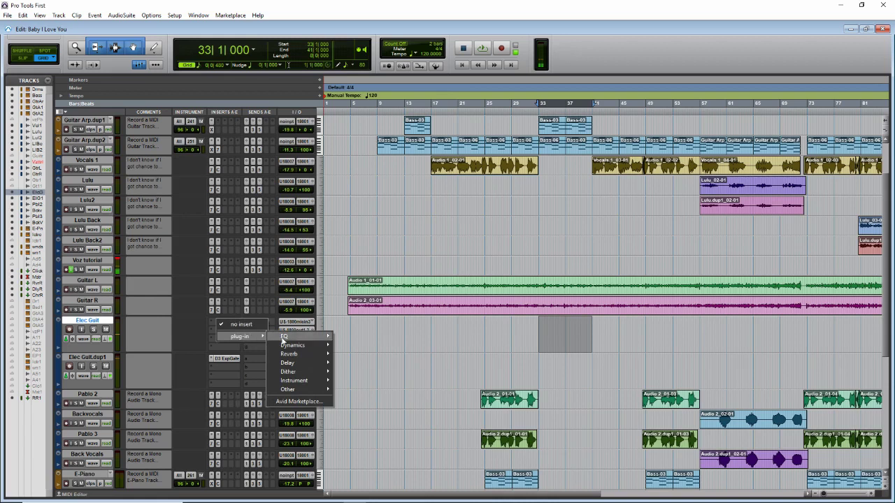
Insert Dyn3 Expander/Gate (mono) on Elec Guit and enable the track's input monitoring
mouse_move(307, 345)
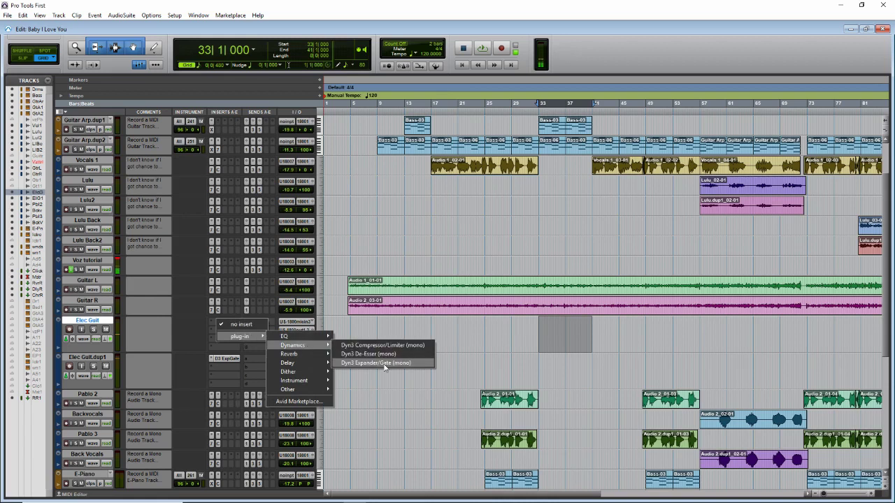
click(383, 364)
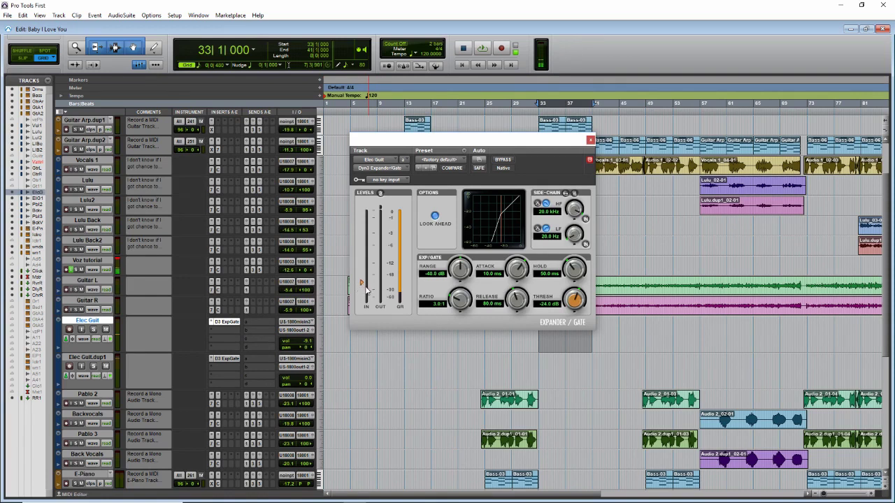
click(81, 330)
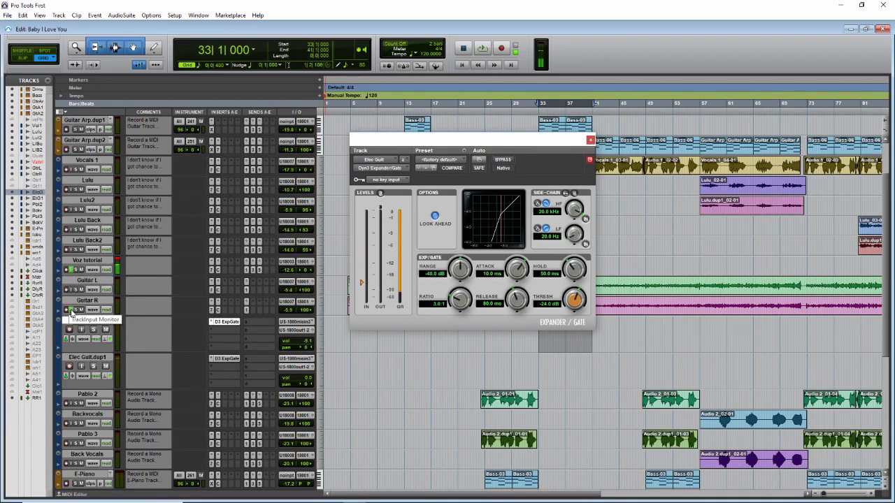
click(87, 321)
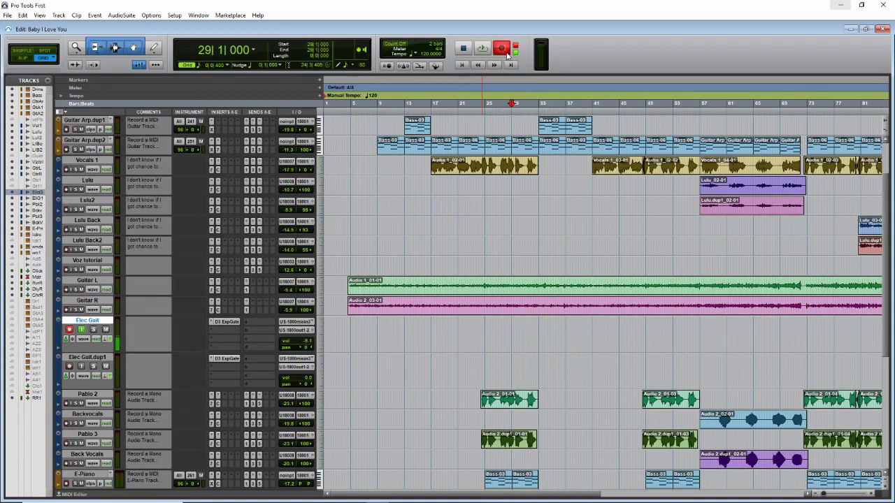
Record a guitar take on Elec Guit spanning roughly bars 29–42
click(482, 48)
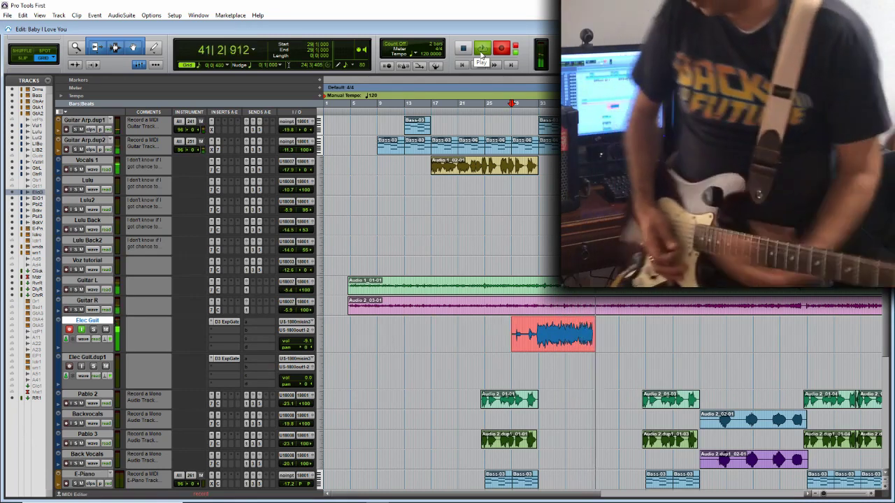
key(space)
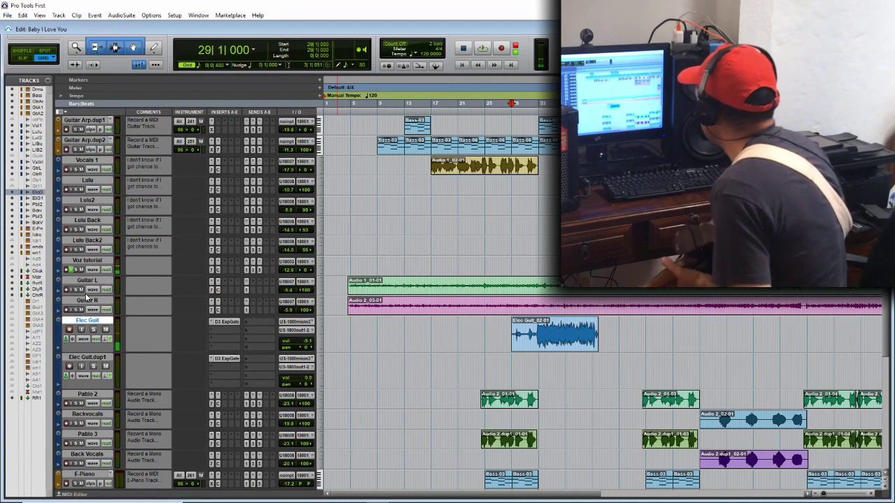
Enable input monitoring on Elec Guit.dup1 and record the second guitar take there
click(81, 367)
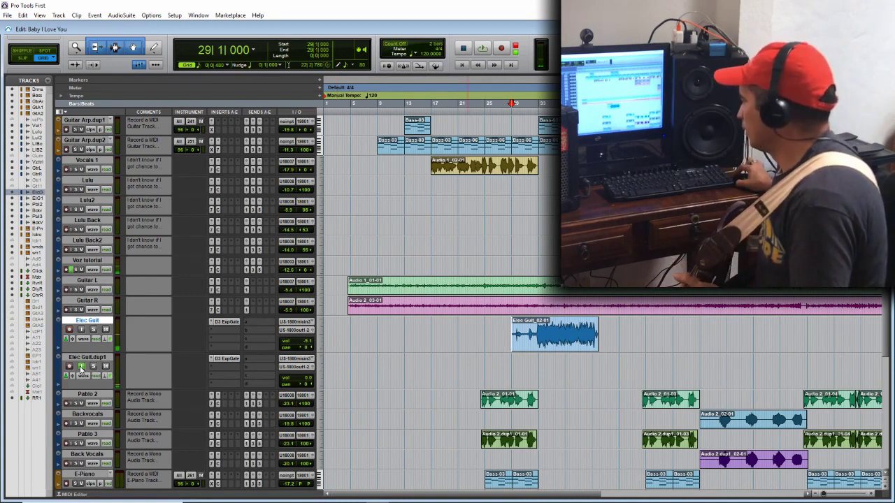
click(482, 49)
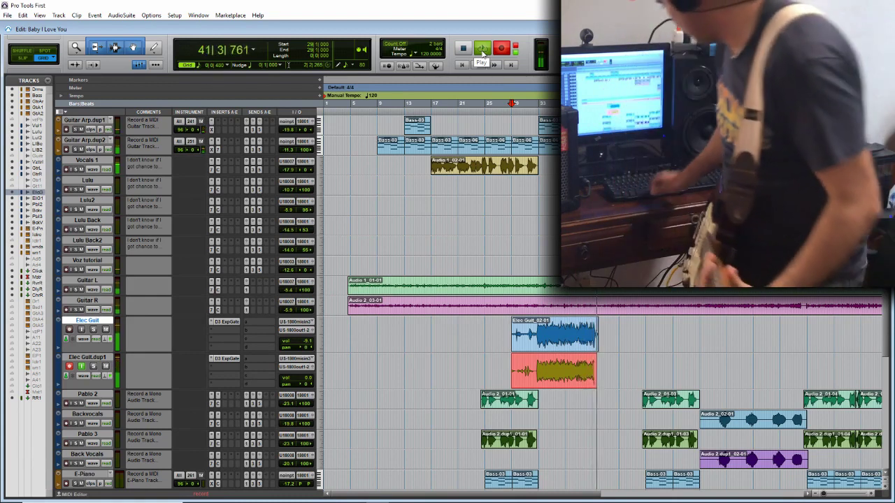
key(space)
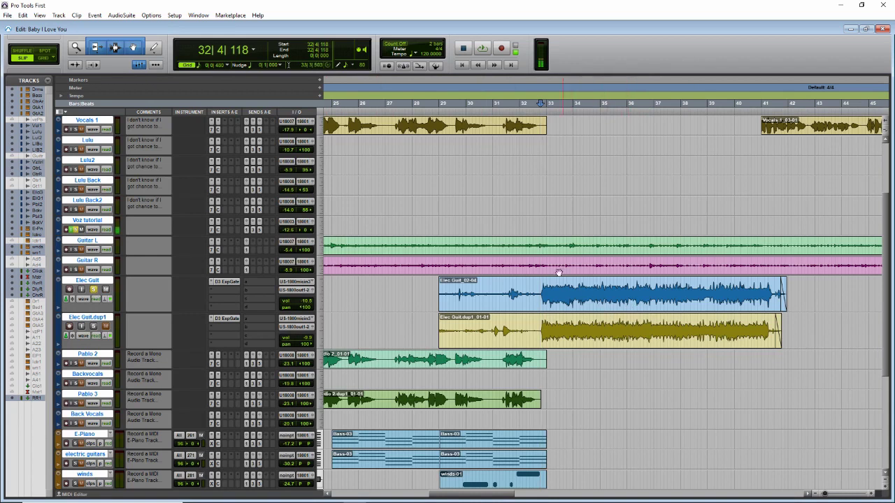
click(482, 49)
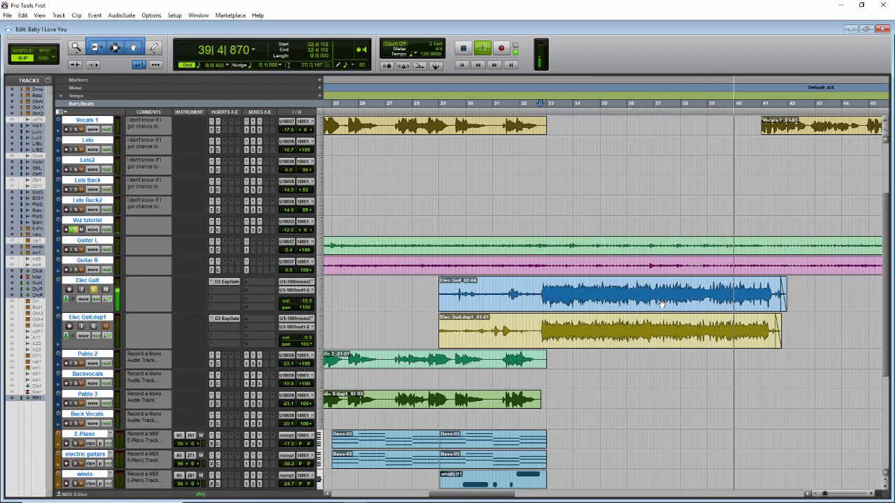
click(463, 48)
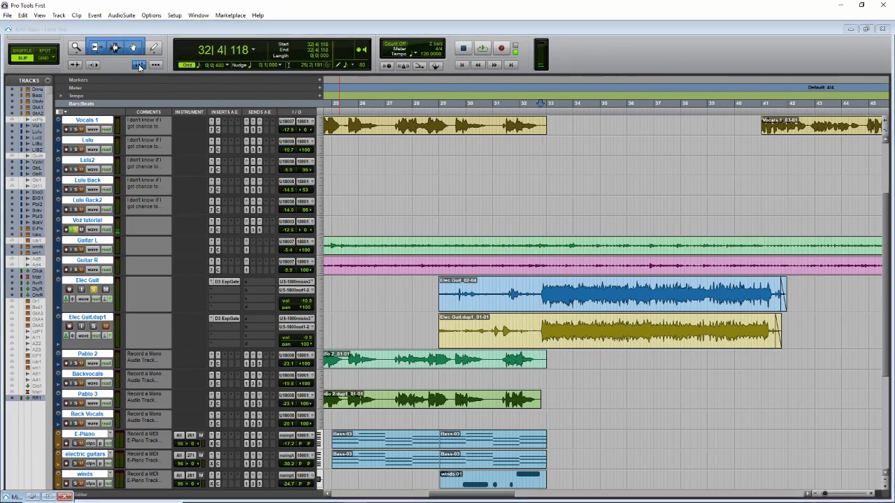
Bring the Mix window back and enlarge it to show the full channel strips
click(34, 497)
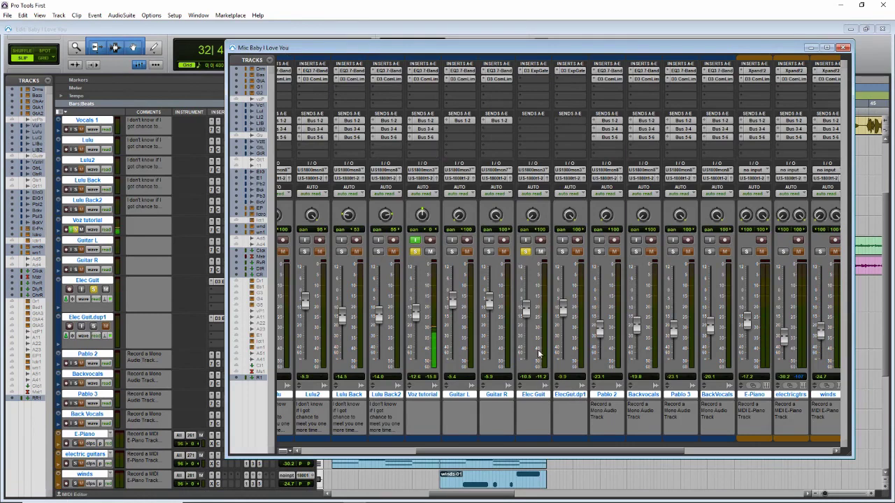
key(ctrl+equal)
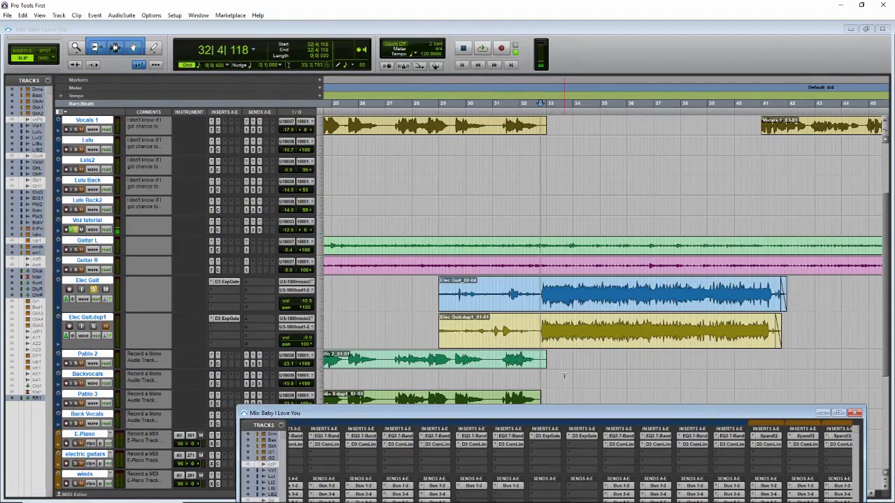
click(577, 303)
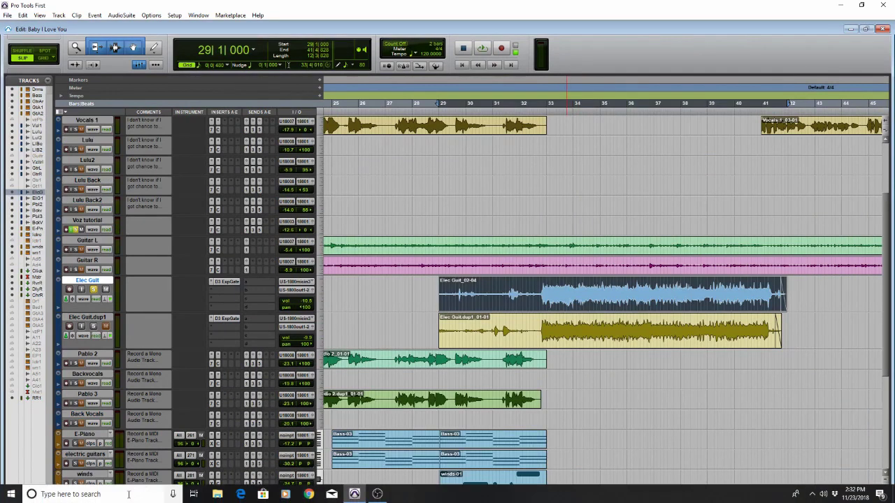
click(137, 68)
click(139, 65)
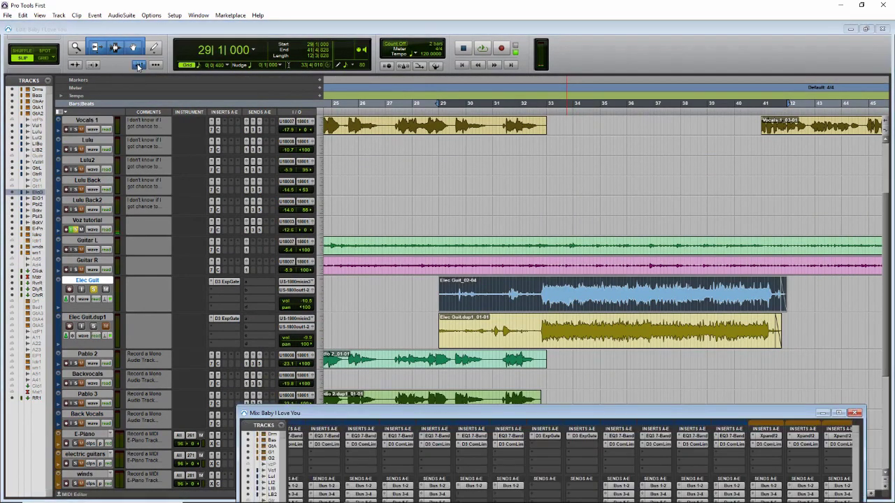
drag(646, 418, 646, 40)
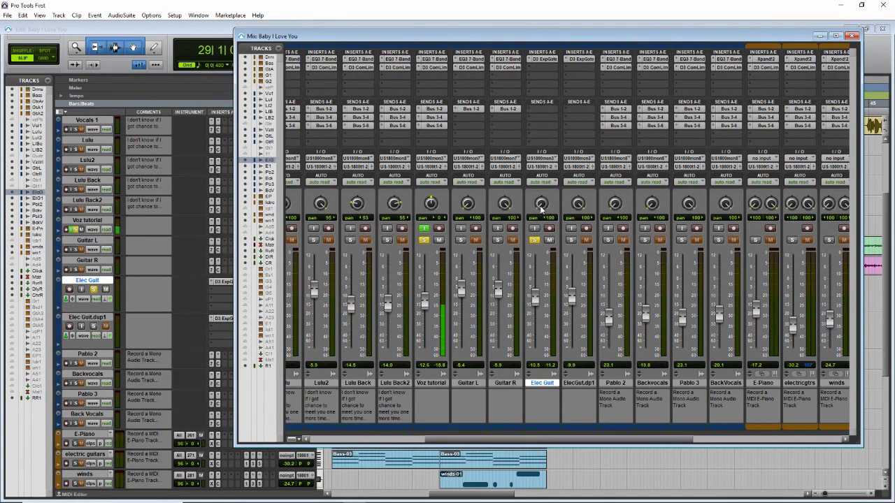
Pan Elec Guit hard left (<100), unsolo it, and minimize the mixer
drag(542, 205, 549, 174)
click(582, 384)
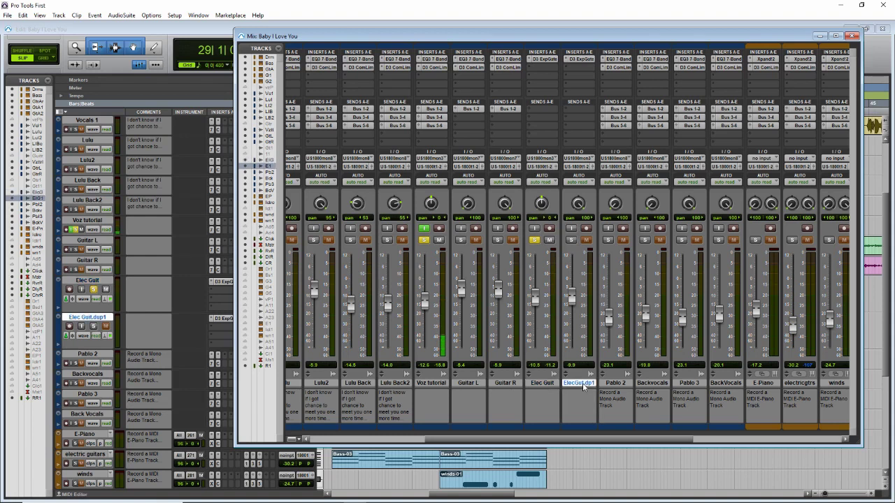
click(549, 385)
click(575, 384)
drag(543, 207, 539, 222)
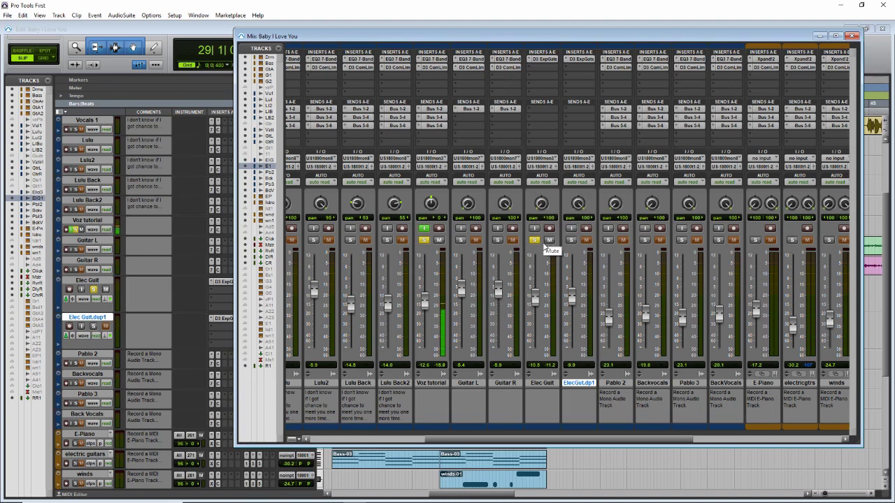
click(535, 241)
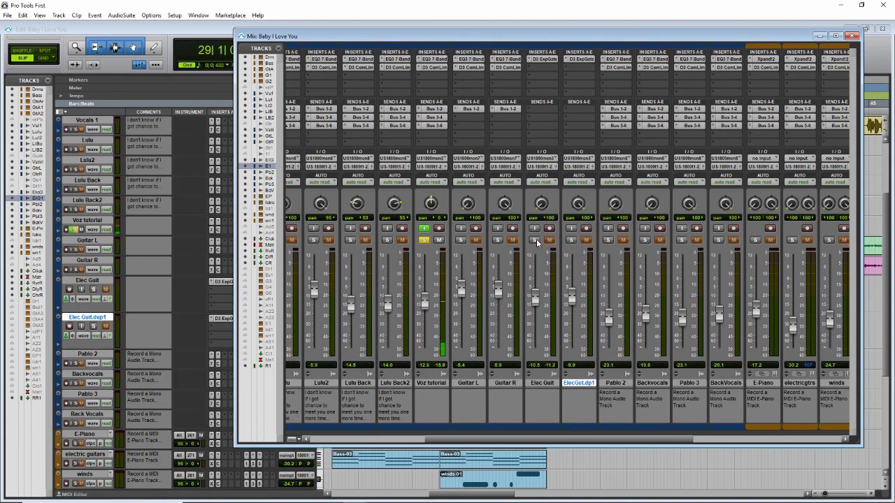
click(820, 35)
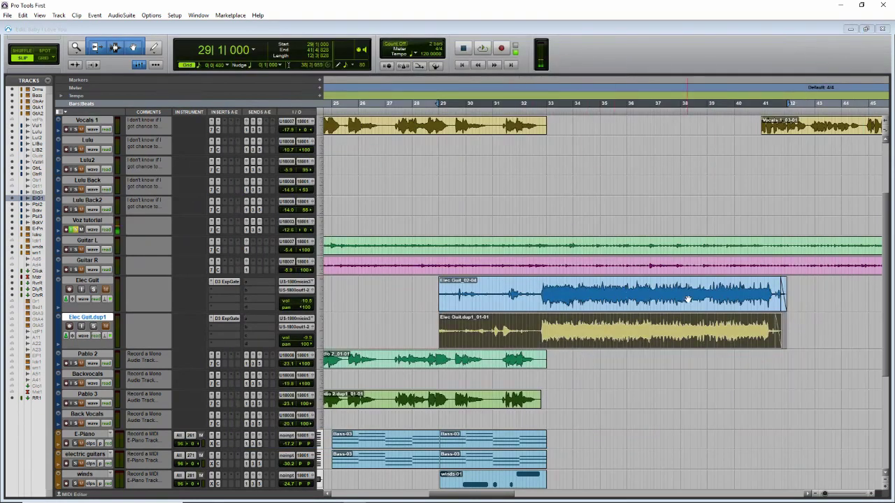
Audition the guitars from 32|4|251 around bar 33 and unsolo Elec Guit
click(542, 290)
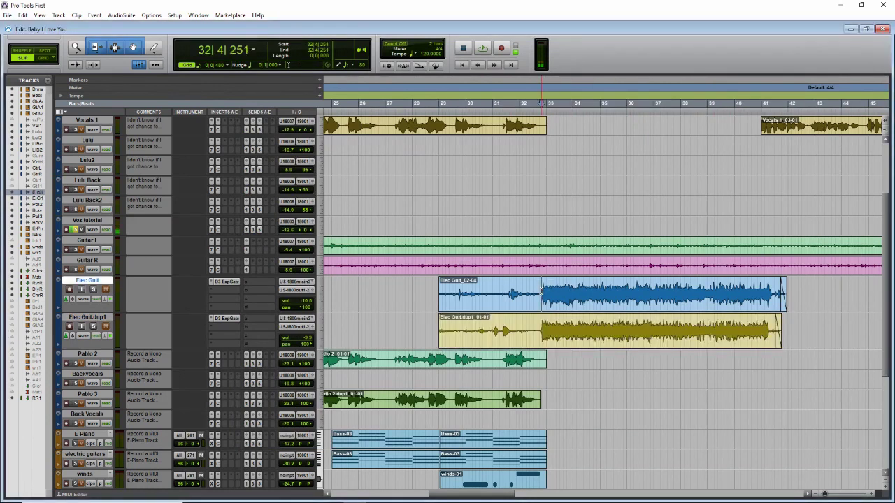
key(space)
key(space)
key(shift+s)
key(space)
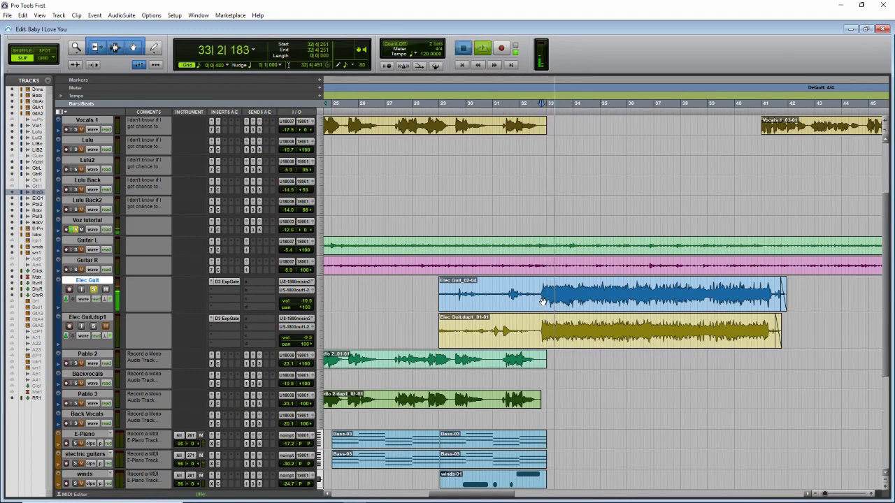
key(space)
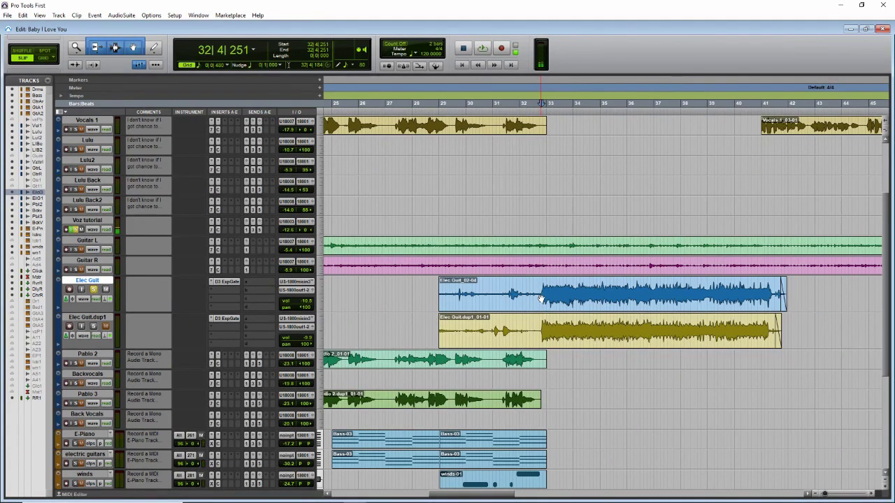
key(space)
key(space)
click(94, 290)
key(space)
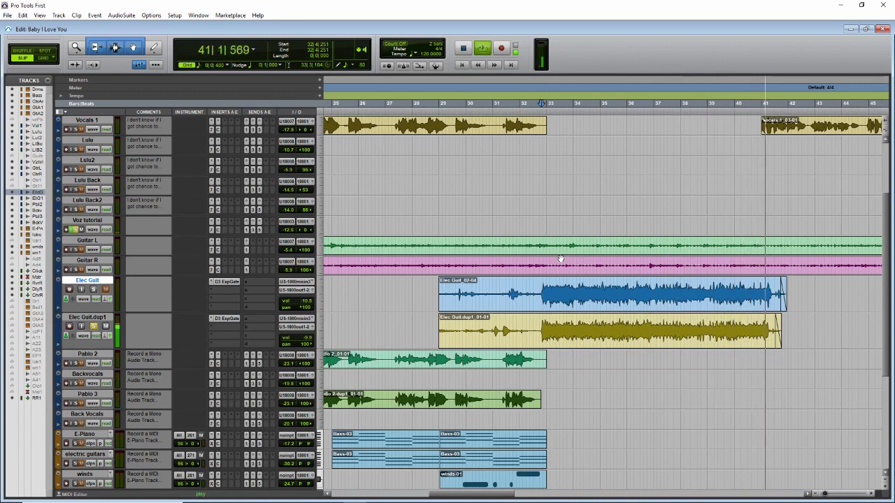
key(space)
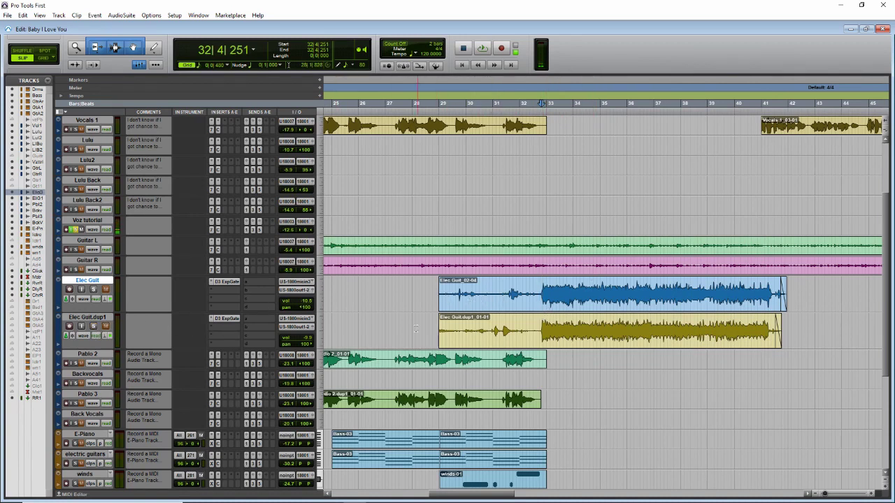
Trim both guitar clips to start near 32|4 and end the Elec Guit clip near bar 41
drag(439, 296, 542, 295)
drag(441, 334, 542, 334)
drag(785, 295, 768, 293)
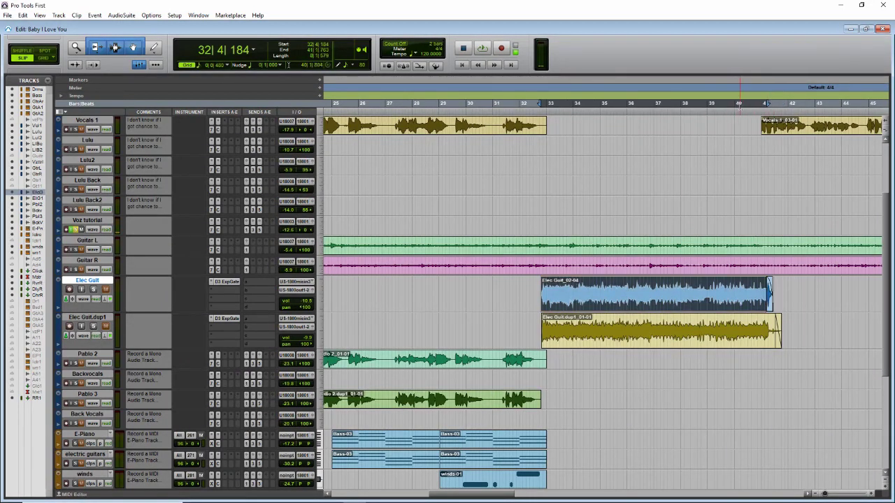
Solo Elec Guit, audition near bar 41, and shorten the Elec Guit.dup1 clip's end
click(93, 290)
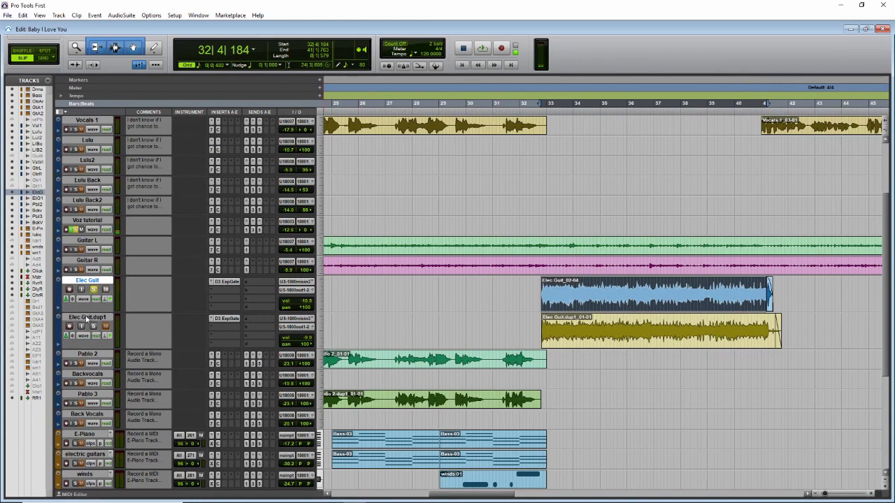
click(761, 103)
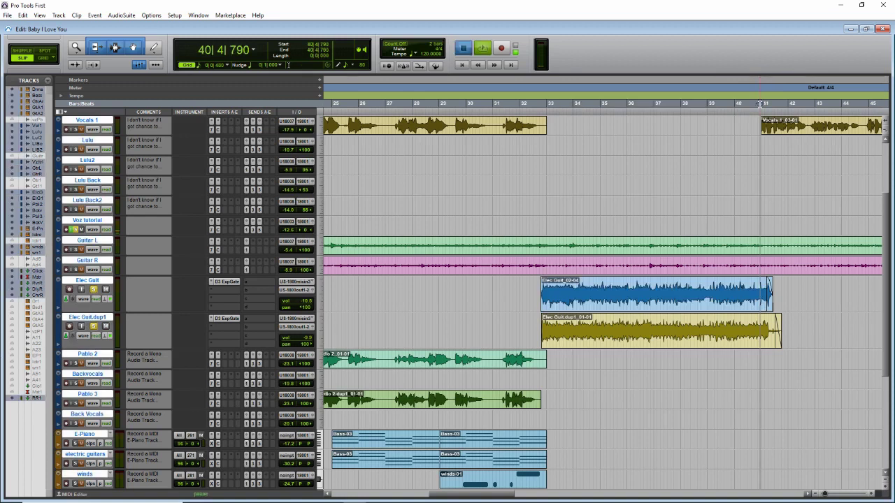
key(space)
key(space)
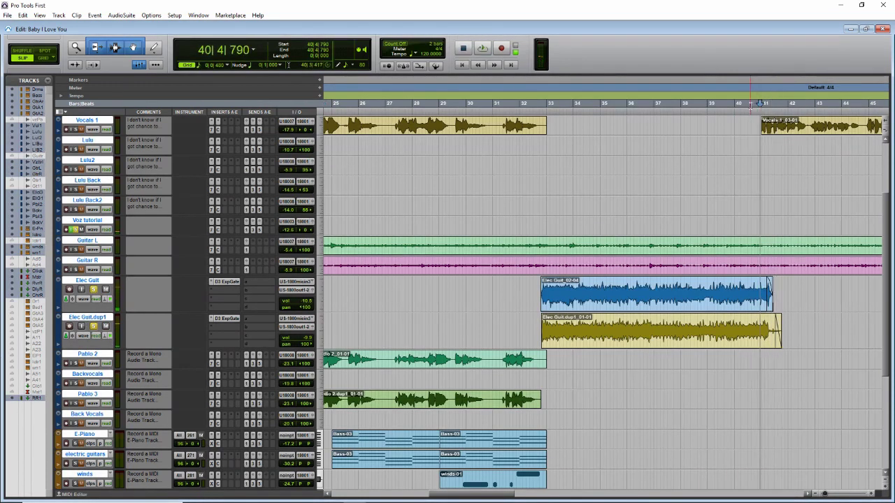
click(750, 105)
key(space)
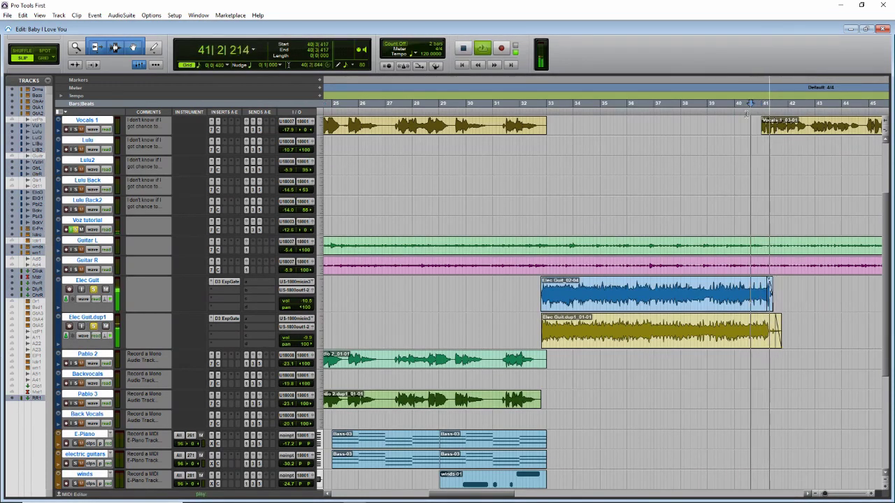
key(space)
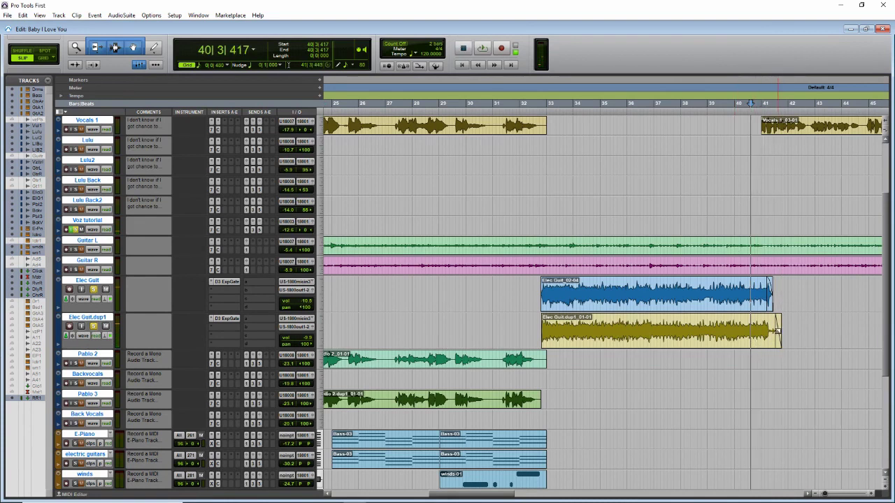
drag(775, 330, 769, 330)
click(743, 105)
key(space)
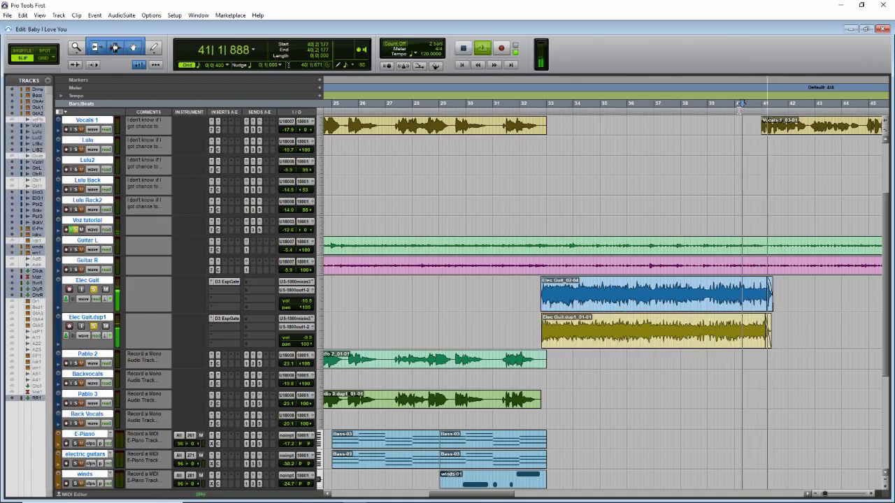
key(space)
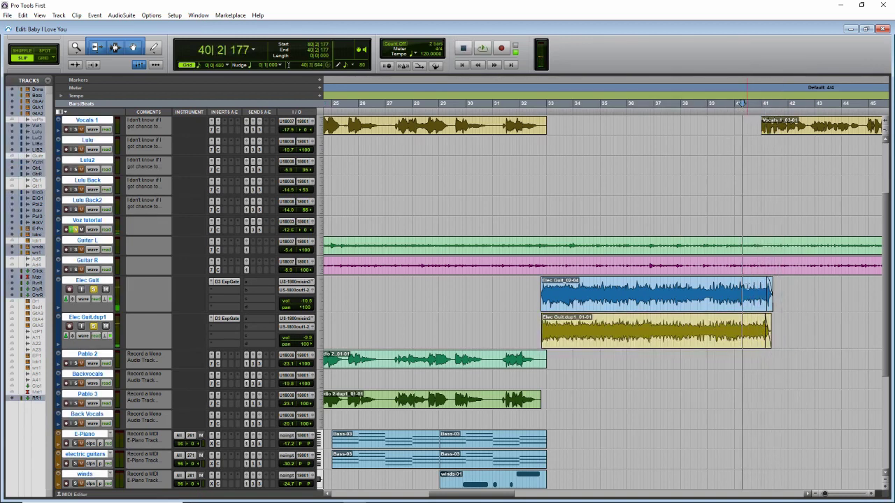
Shorten the Elec Guit clip's end slightly and audition both endings from bar 40
click(767, 294)
drag(768, 294, 765, 294)
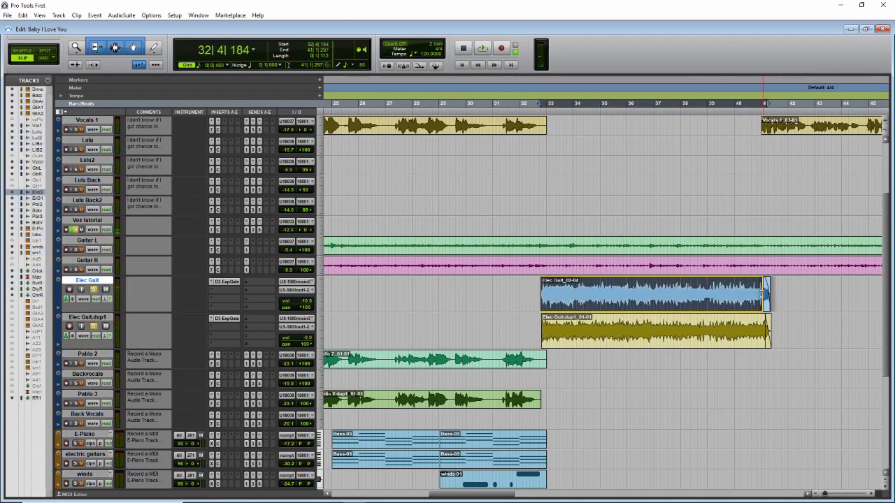
click(754, 104)
key(space)
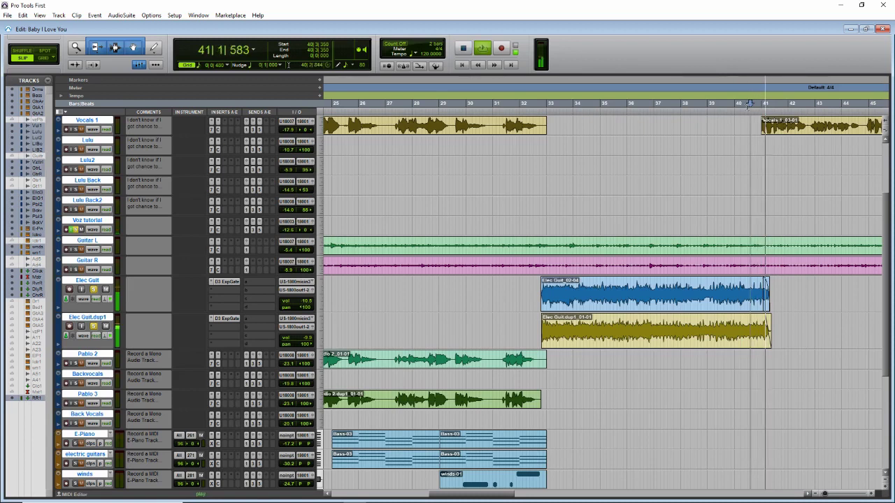
key(space)
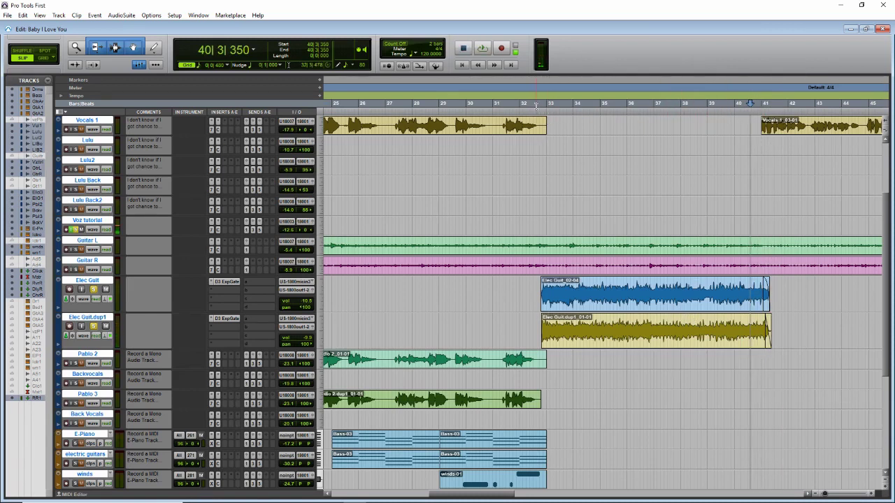
Trim the Elec Guit clip's start just past 32|4 and audition from 32|2|371
click(536, 104)
key(space)
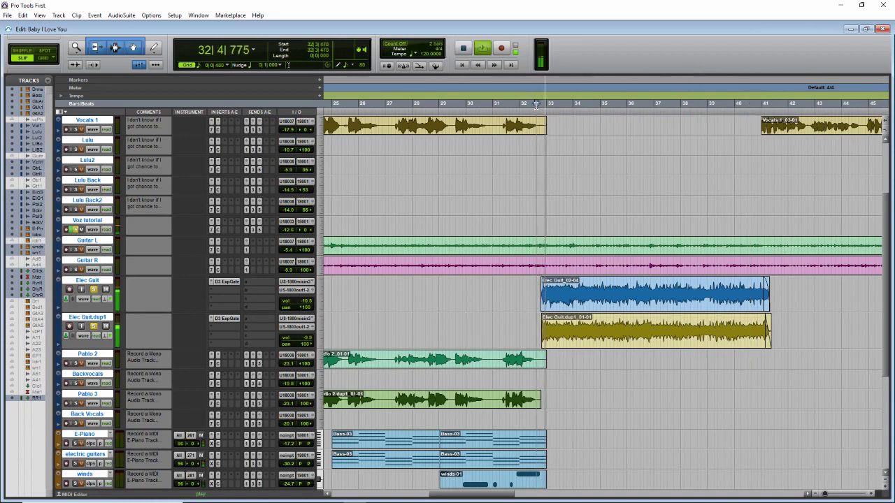
key(space)
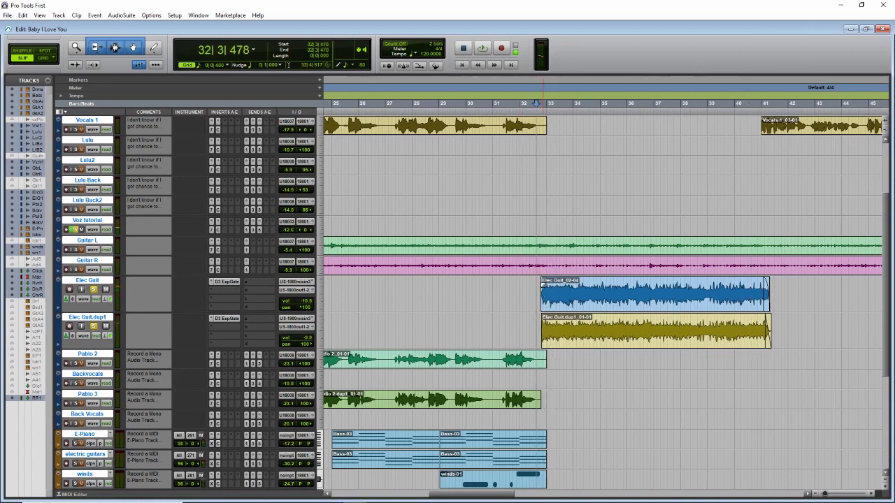
click(545, 282)
drag(545, 282, 547, 282)
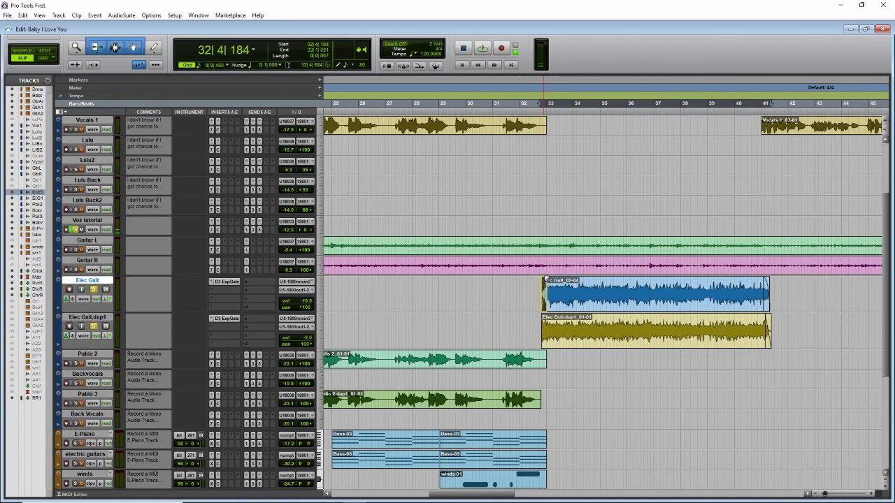
click(541, 137)
click(529, 105)
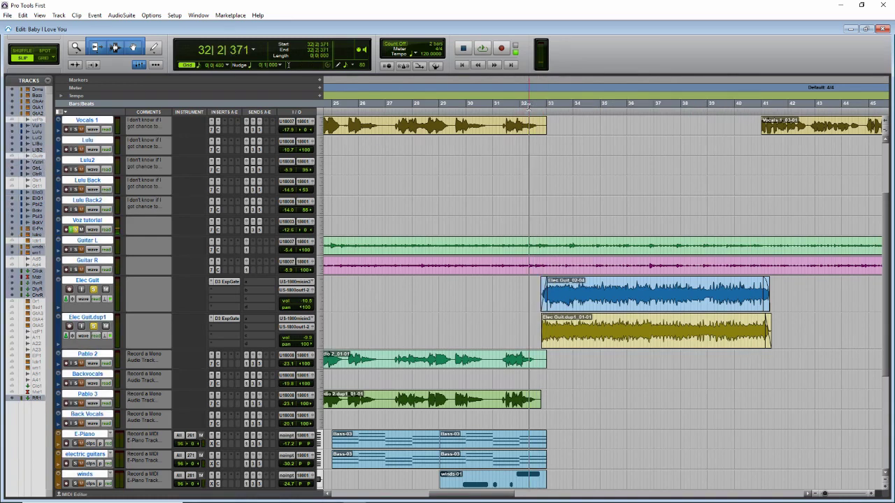
key(space)
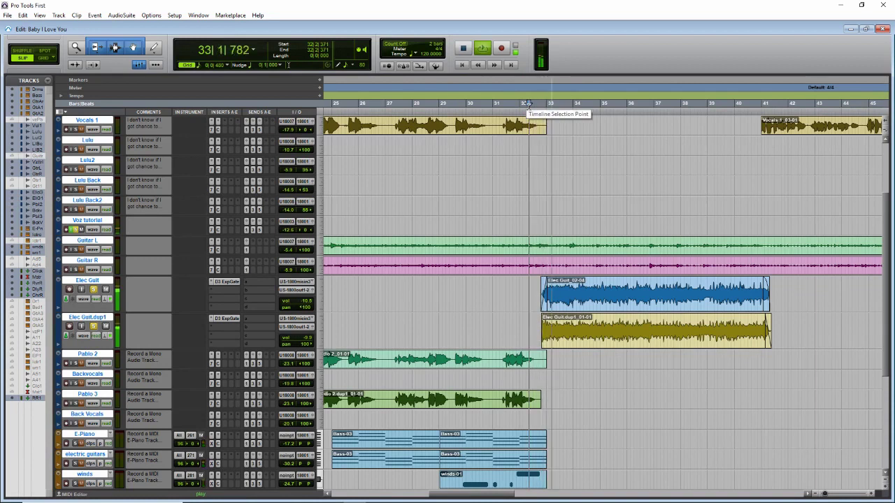
key(space)
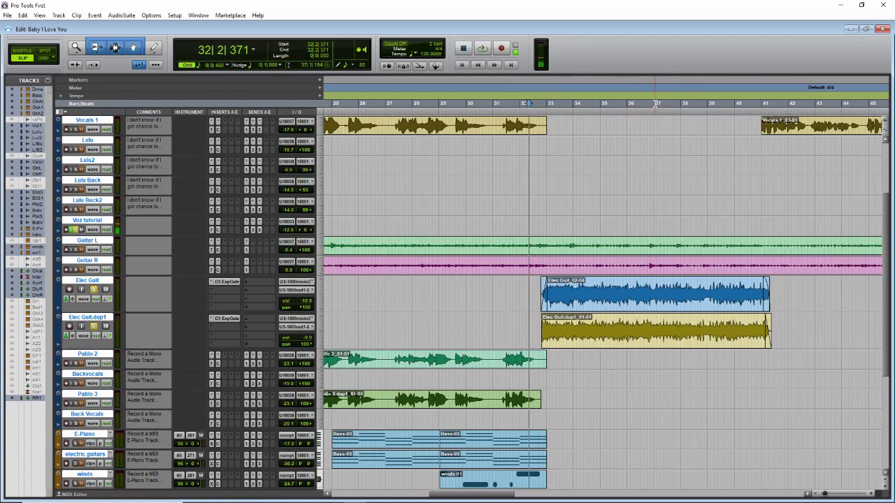
Loop-audition the range around bars 36–37 to locate the mistake
drag(656, 103, 675, 102)
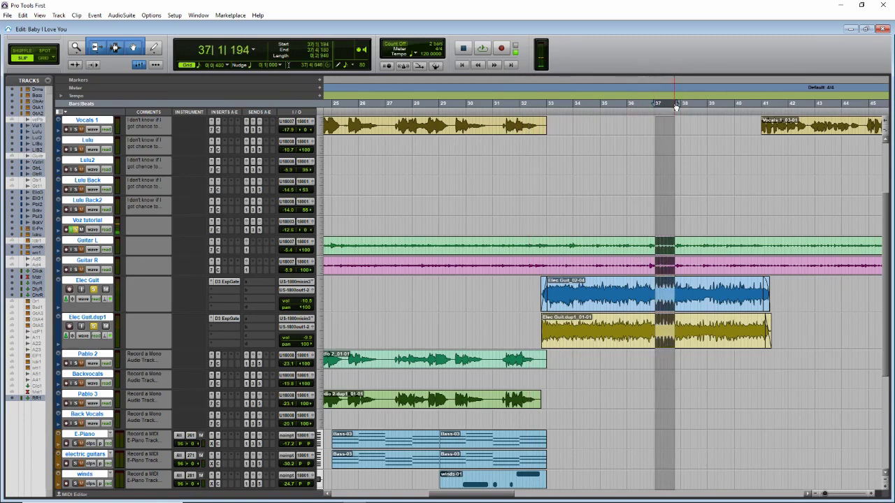
key(space)
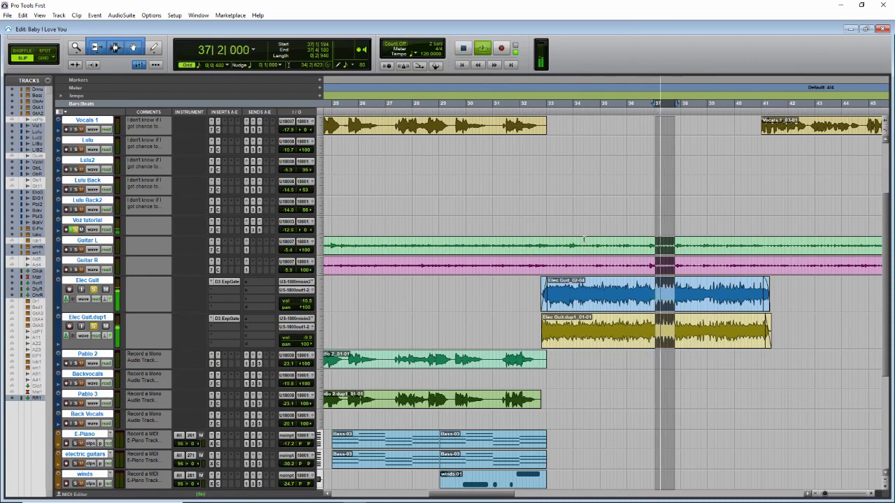
key(space)
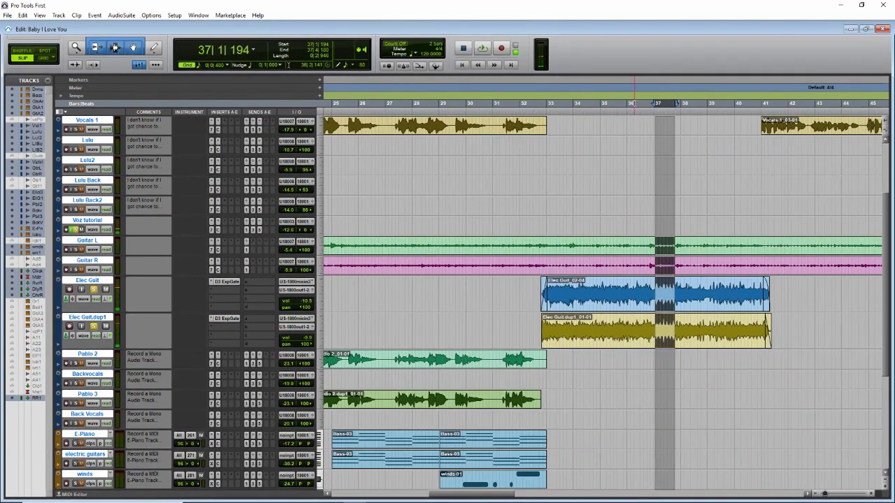
drag(634, 102, 654, 103)
key(space)
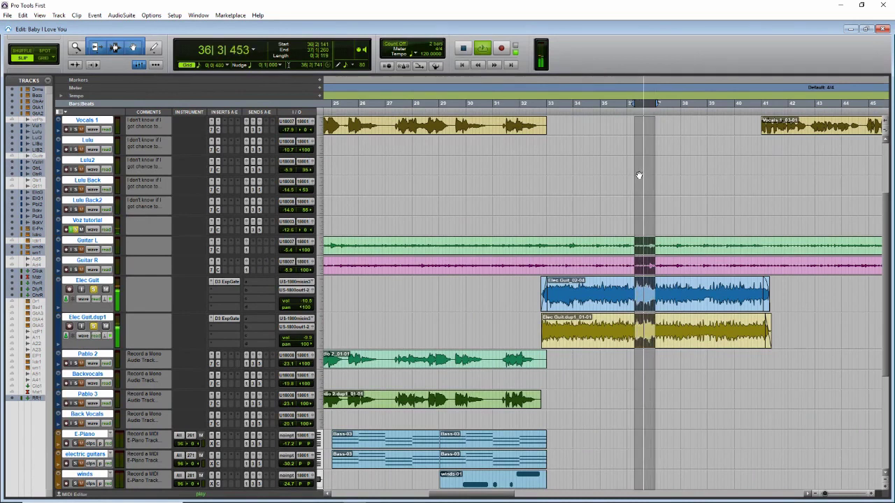
key(space)
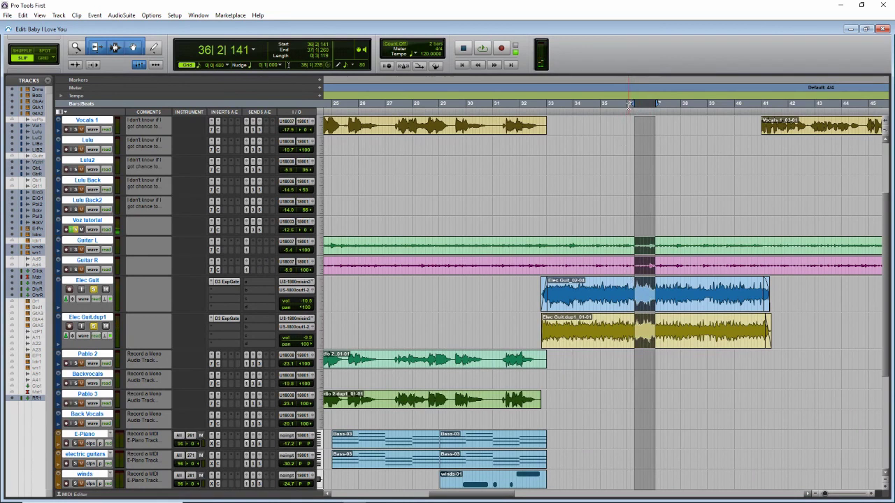
Select the short stretch of the Elec Guit clip at the mistake near bar 36
click(624, 404)
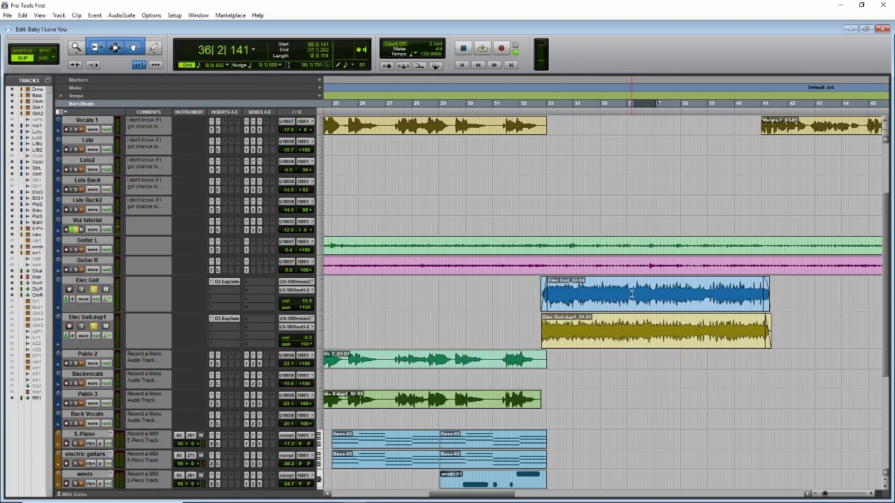
click(652, 293)
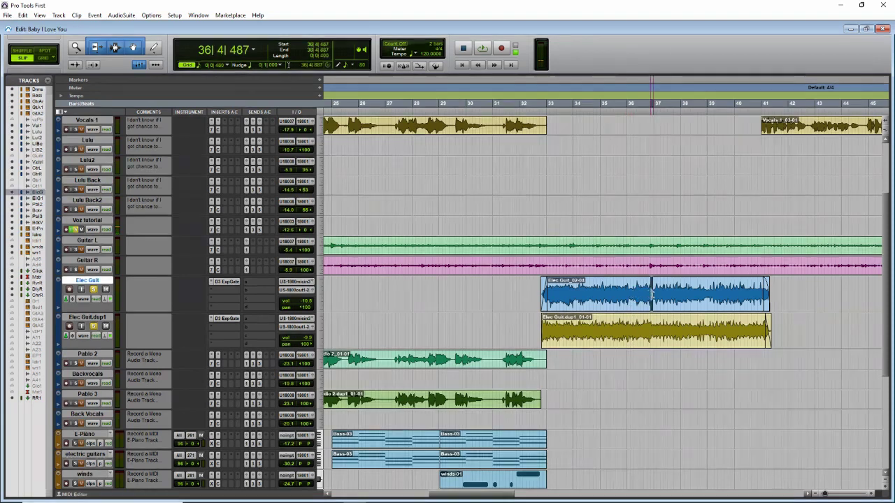
drag(653, 294, 631, 294)
click(650, 295)
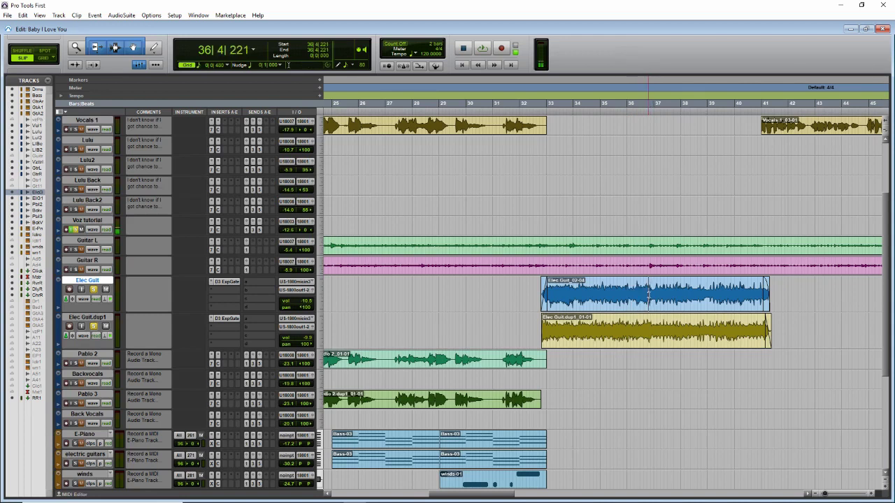
drag(651, 295, 643, 295)
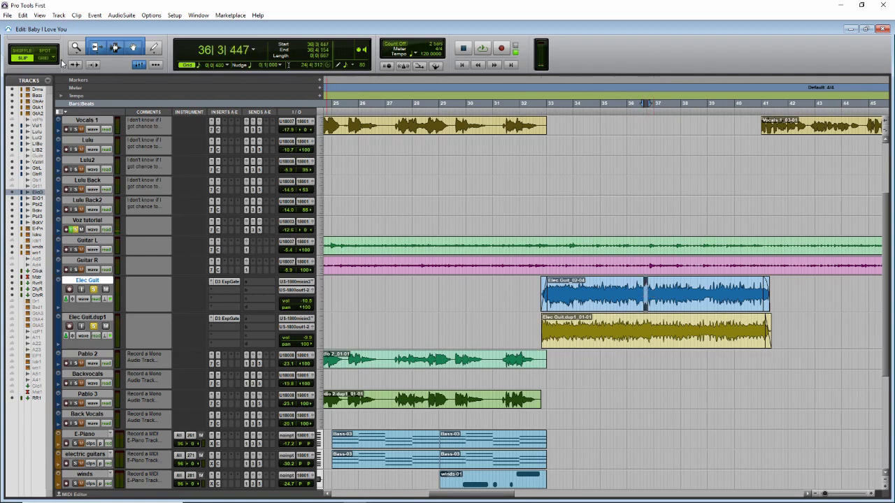
Switch to Grid mode and separate bar 36–37 from the Elec Guit clip
click(48, 59)
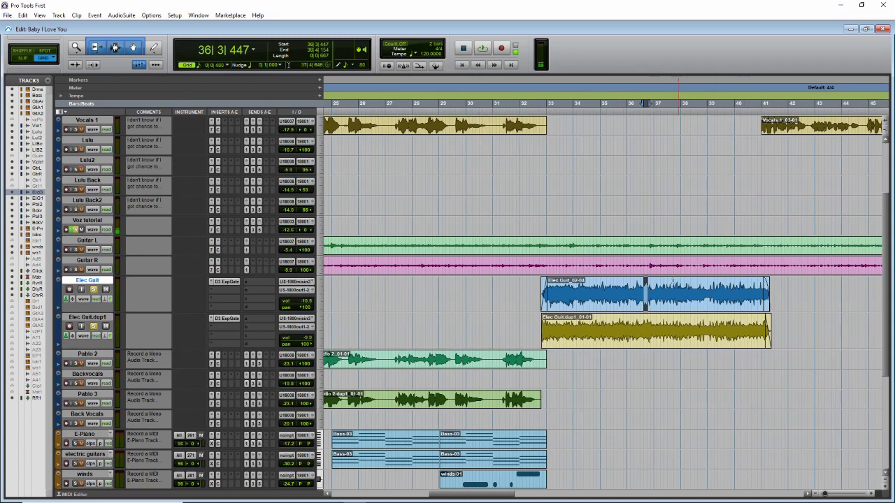
drag(653, 294, 627, 295)
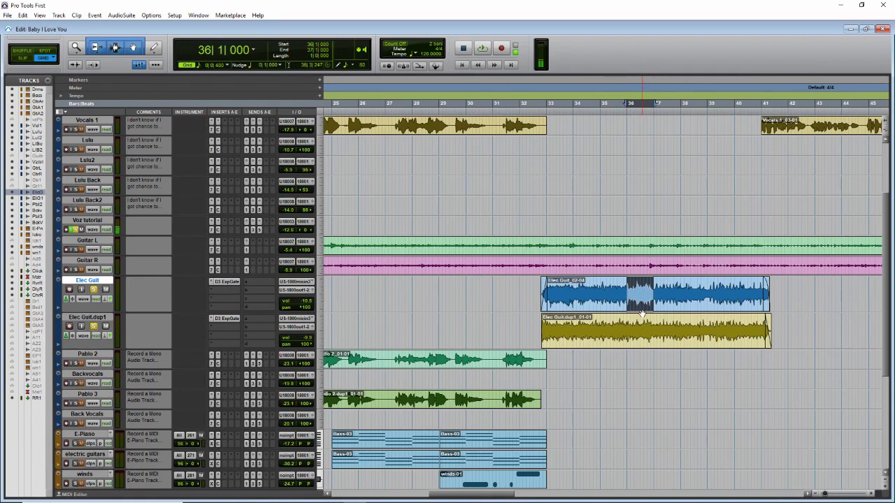
key(ctrl+e)
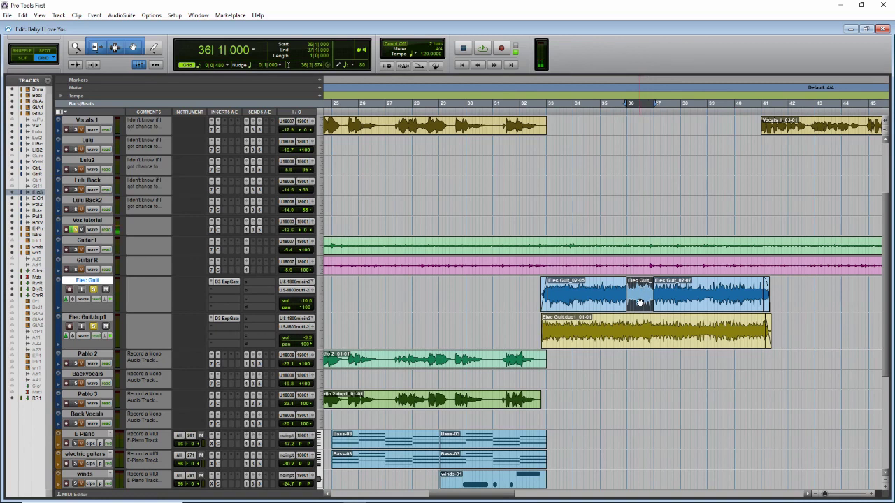
Move the separated bar 36 piece onto Elec Guit.dup1 at bar 36
drag(640, 303, 640, 230)
key(space)
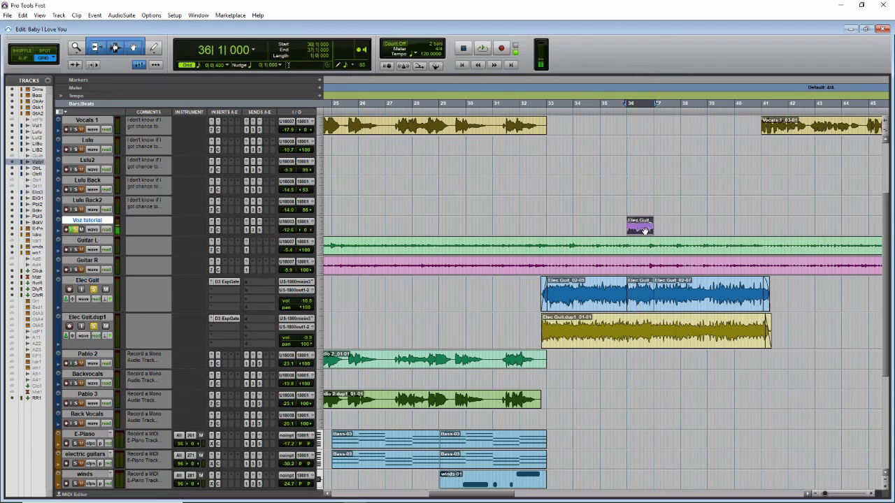
drag(644, 231, 646, 323)
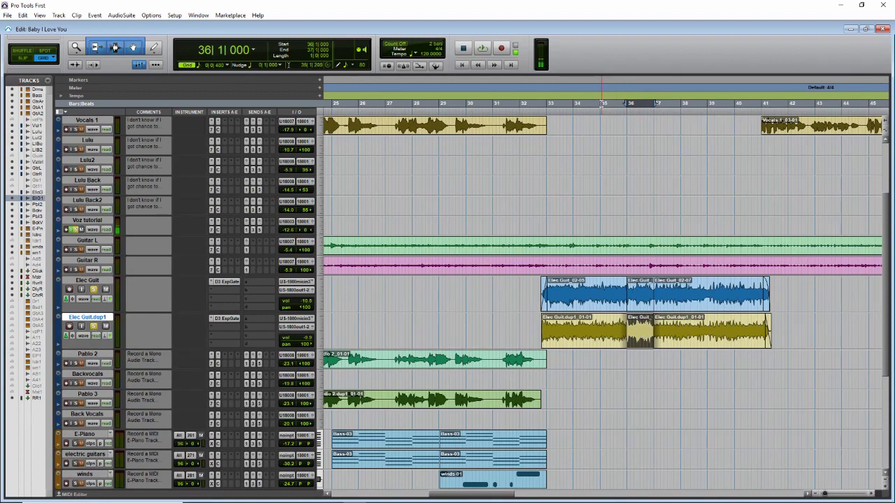
click(601, 103)
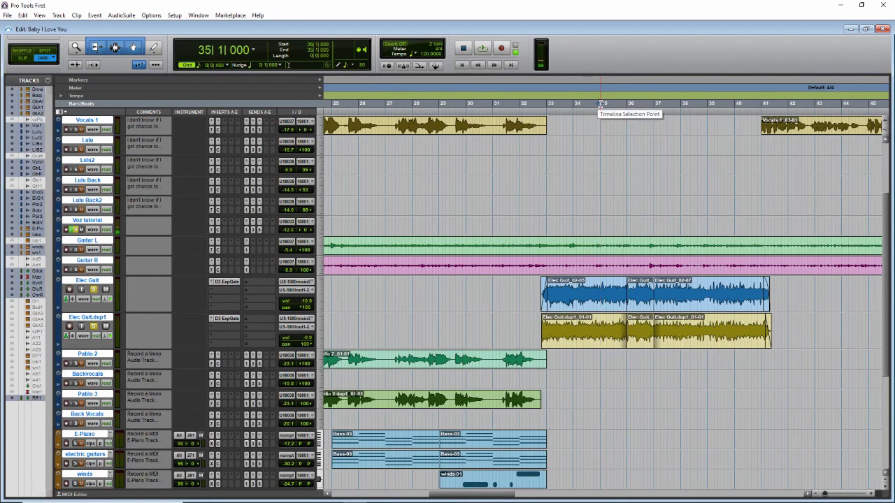
key(space)
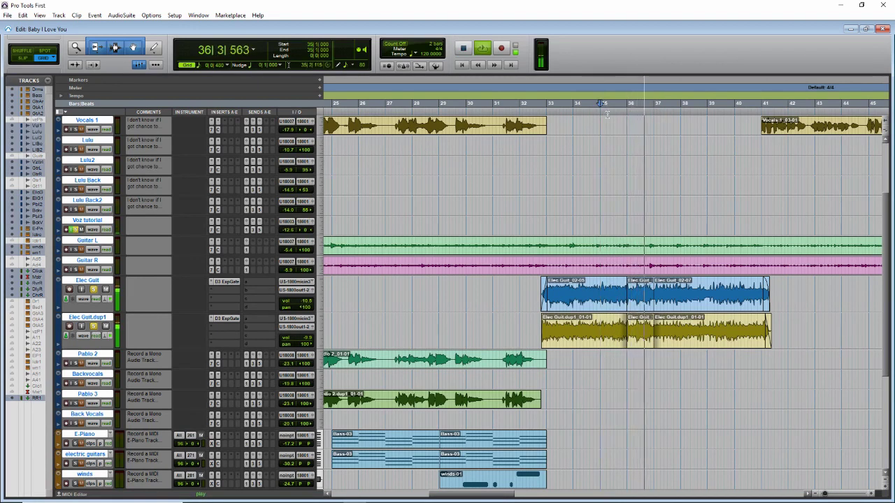
key(space)
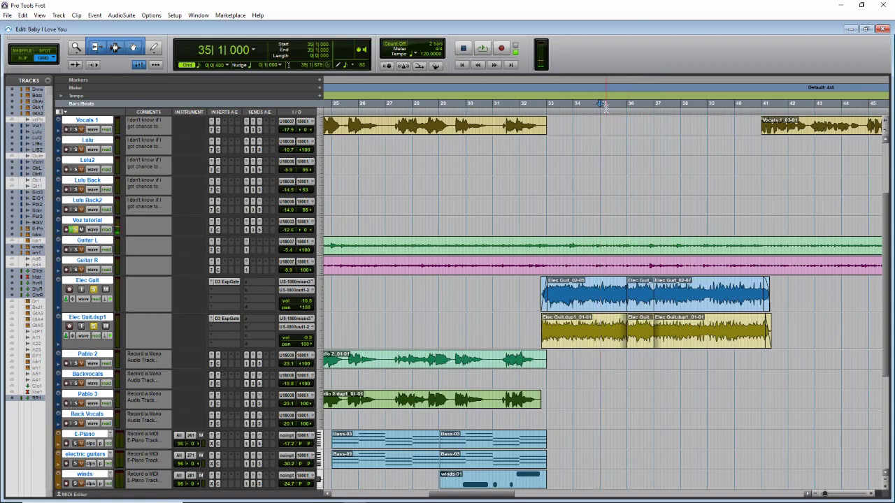
key(space)
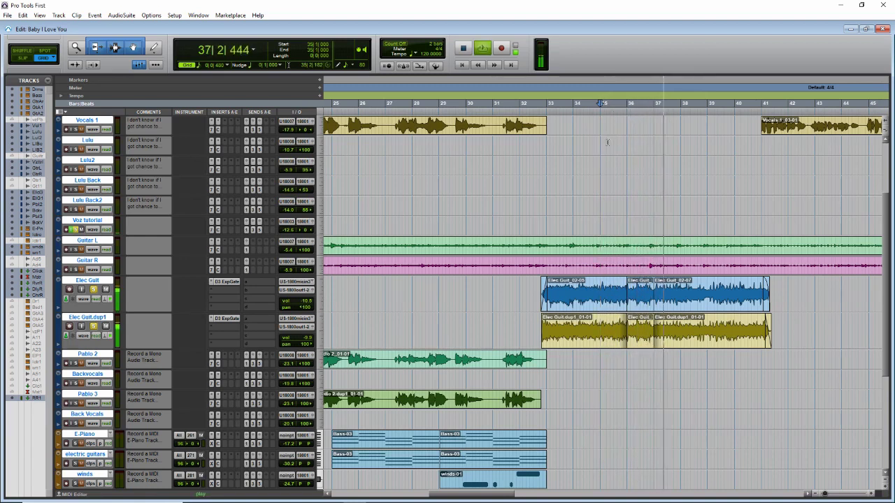
key(space)
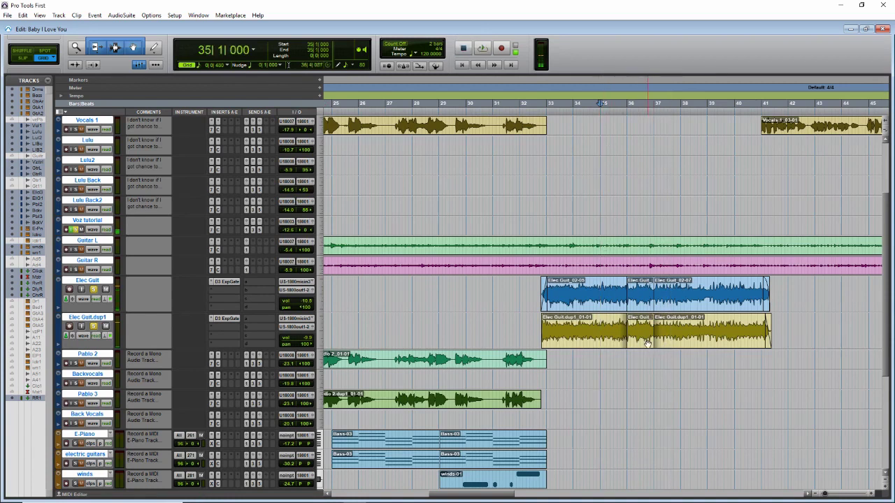
Select the copied piece on Elec Guit.dup1 and zoom in closely around 36|1|000
click(641, 340)
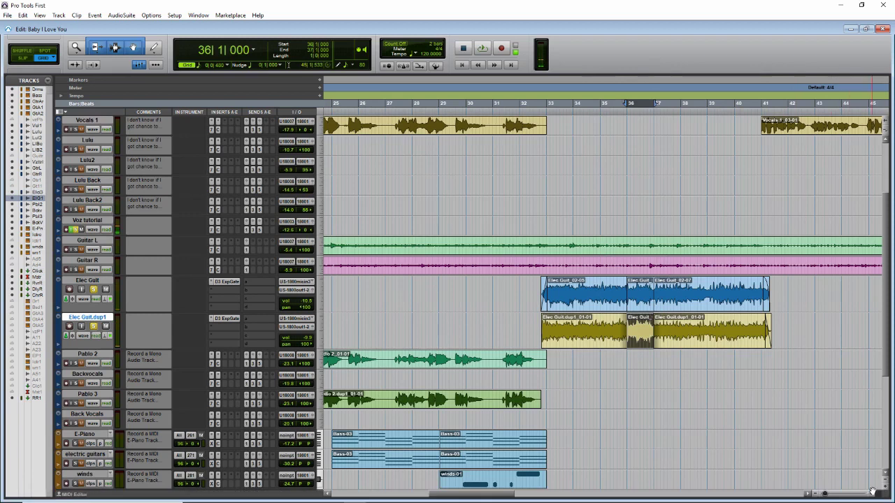
click(871, 495)
click(870, 495)
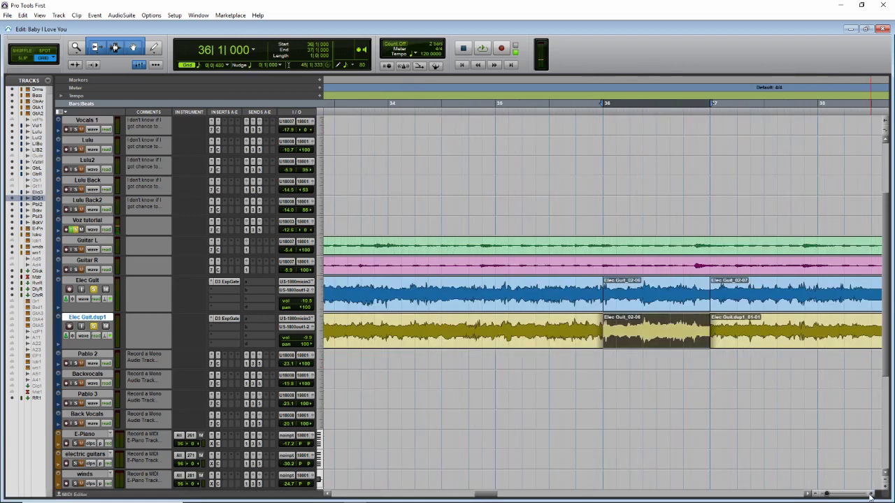
click(871, 495)
click(871, 495)
click(871, 495)
click(871, 495)
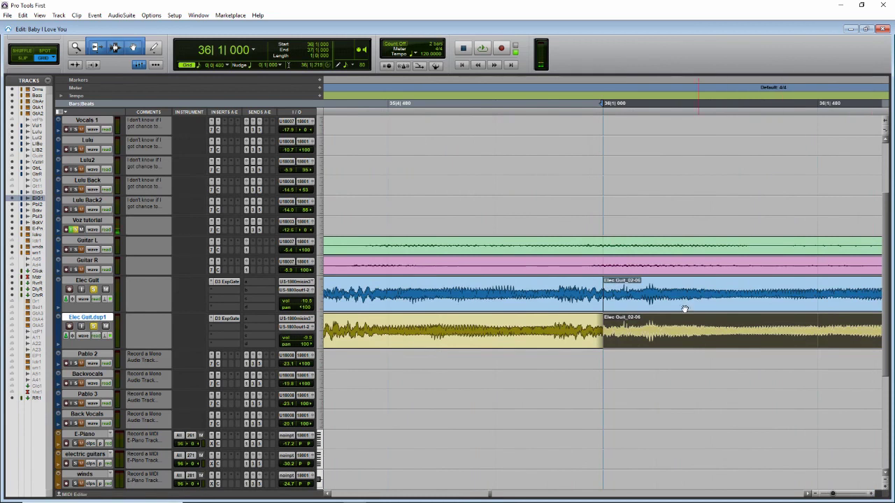
In Slip mode, nudge the copied piece slightly earlier so it starts just before bar 36
click(22, 59)
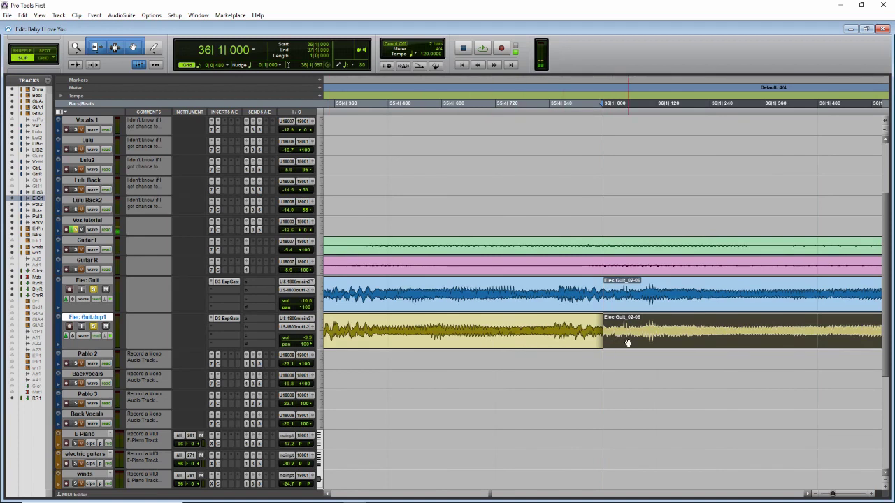
drag(628, 343, 622, 346)
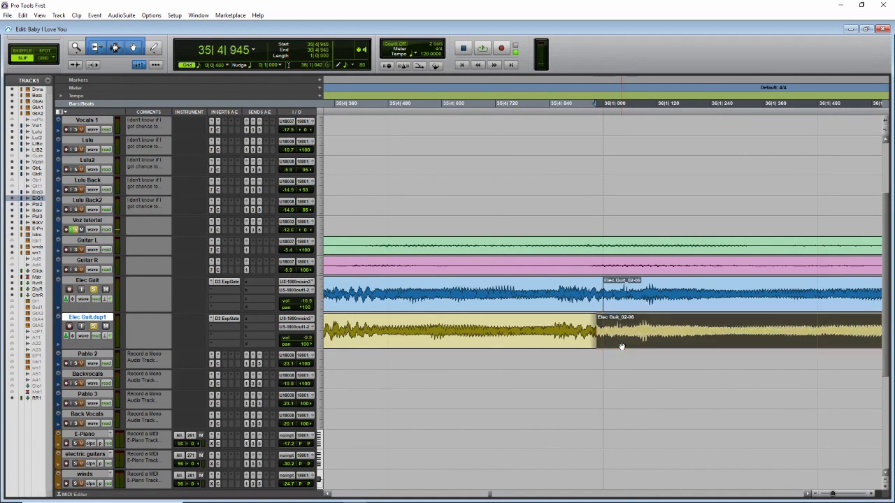
click(621, 393)
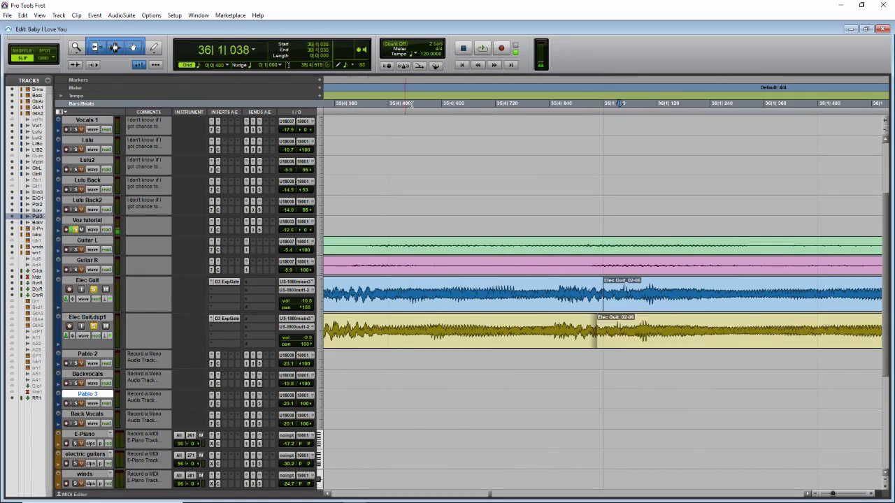
Zoom out to bars 34–38 and play from 34|3|529 to hear the offset patch
click(815, 495)
click(816, 495)
click(455, 105)
key(space)
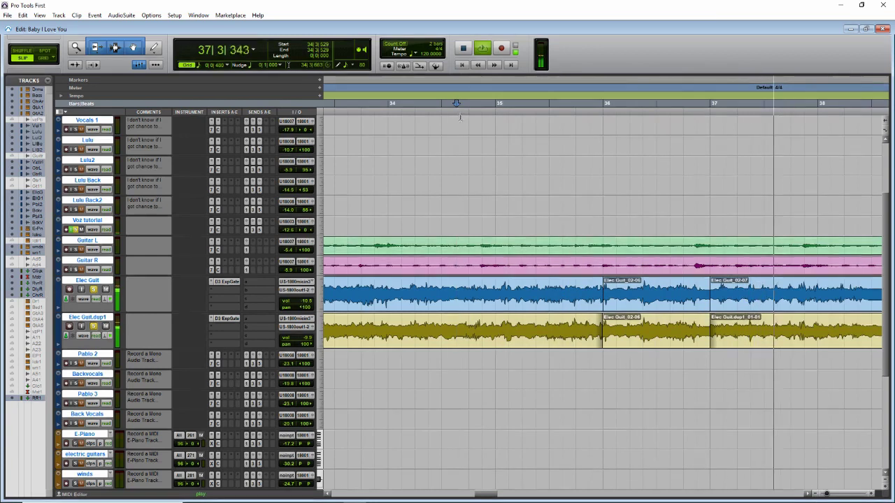
key(space)
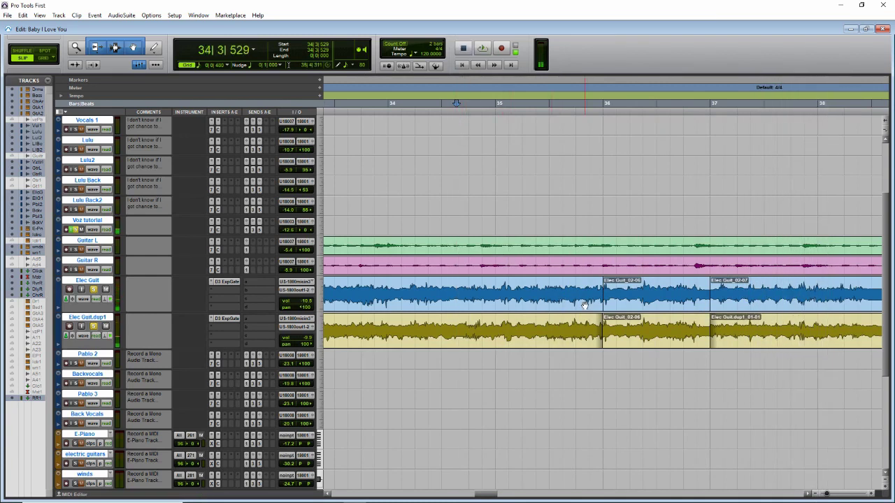